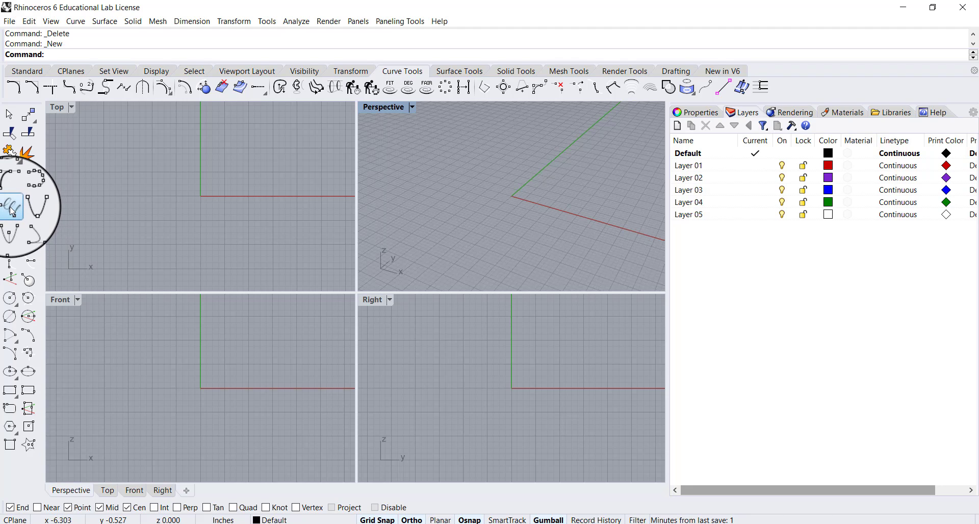
Draw a vertical helix from the origin with an axis 3.25 in high, 2 turns and a 3.5 in radius starting on the X axis.
right_click(11, 208)
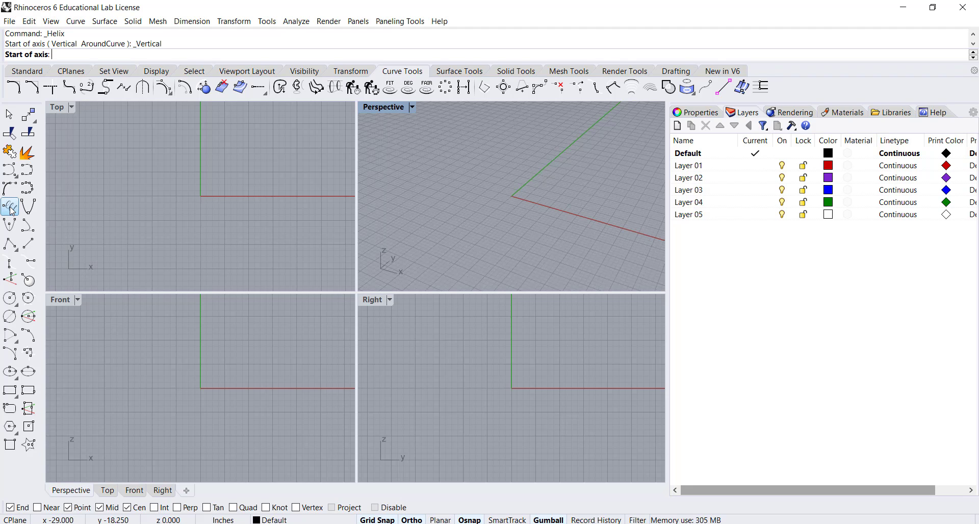
click(512, 196)
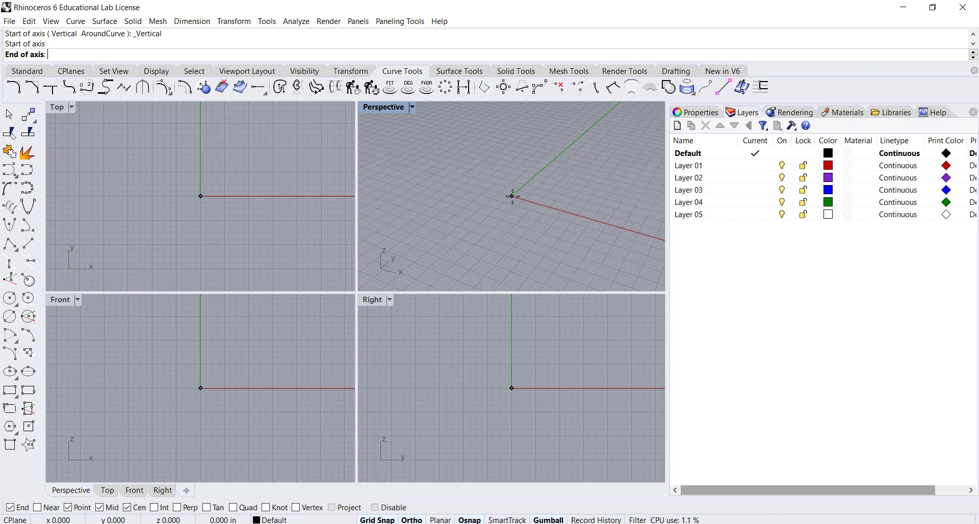
click(516, 156)
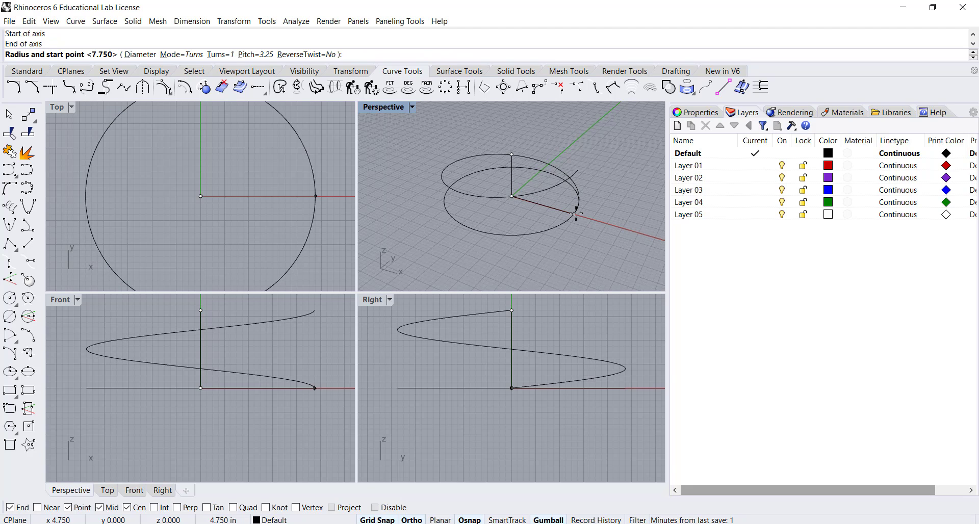
click(220, 54)
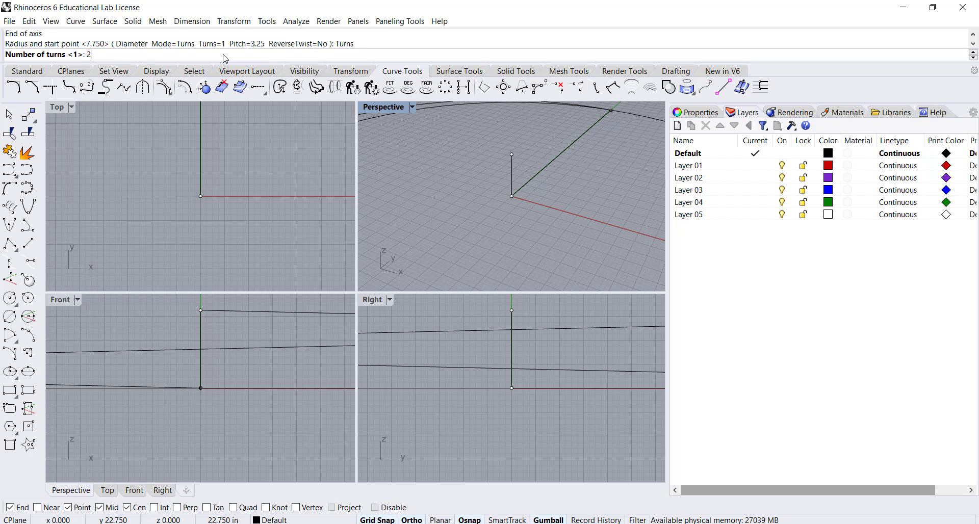
text(2)
key(Return)
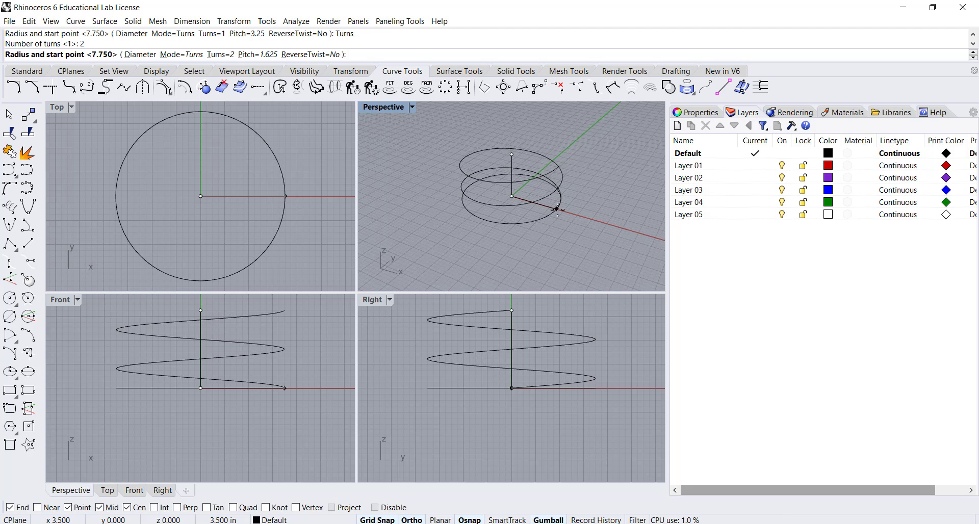
click(557, 209)
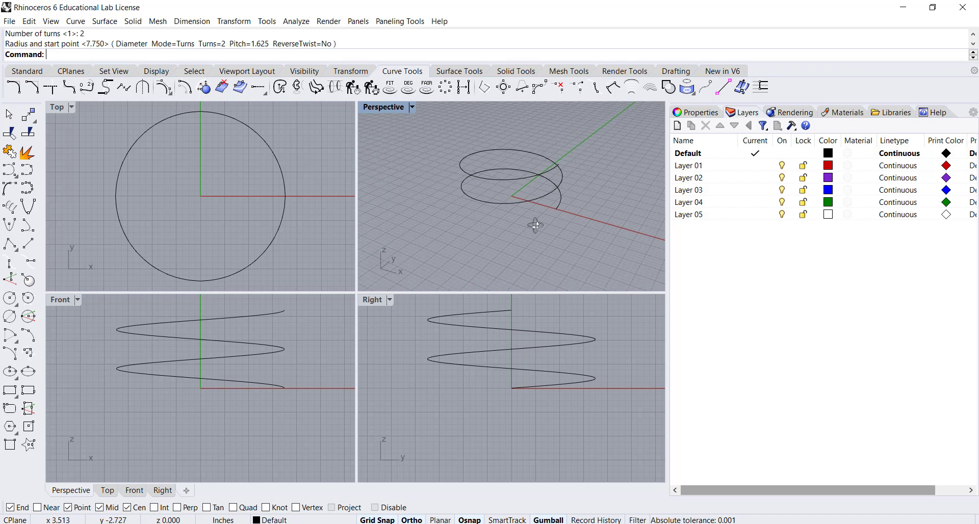
right_drag(536, 224, 494, 211)
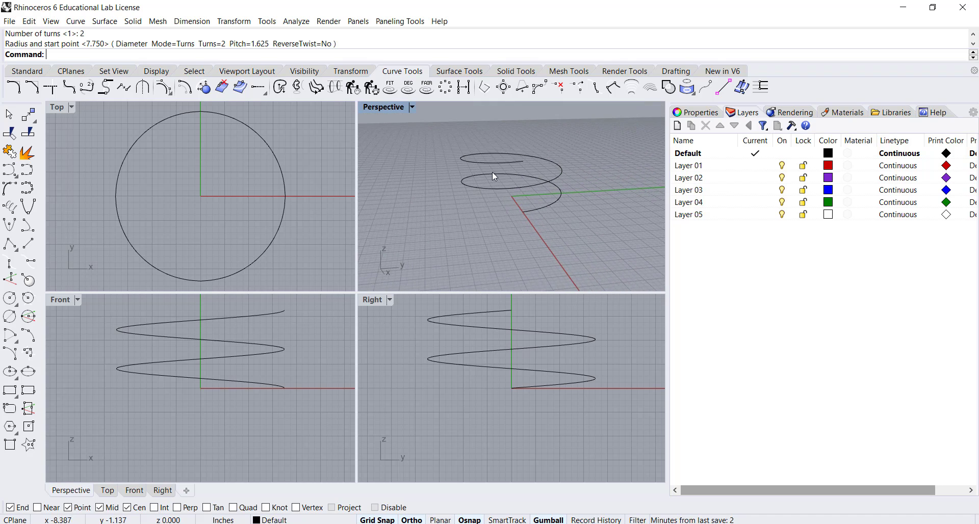
right_drag(504, 214, 546, 217)
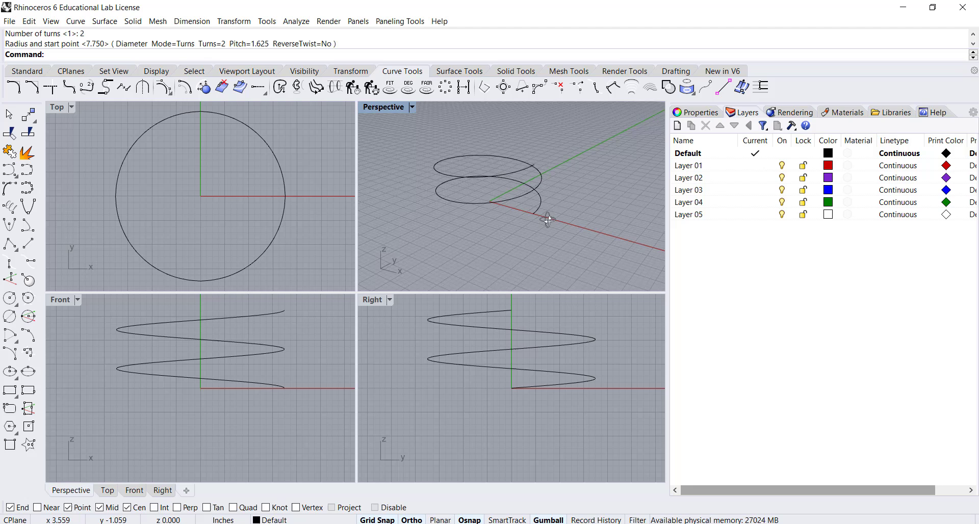
Select the helix and examine its control points up close in the Perspective view, clearing the selection when done.
click(515, 198)
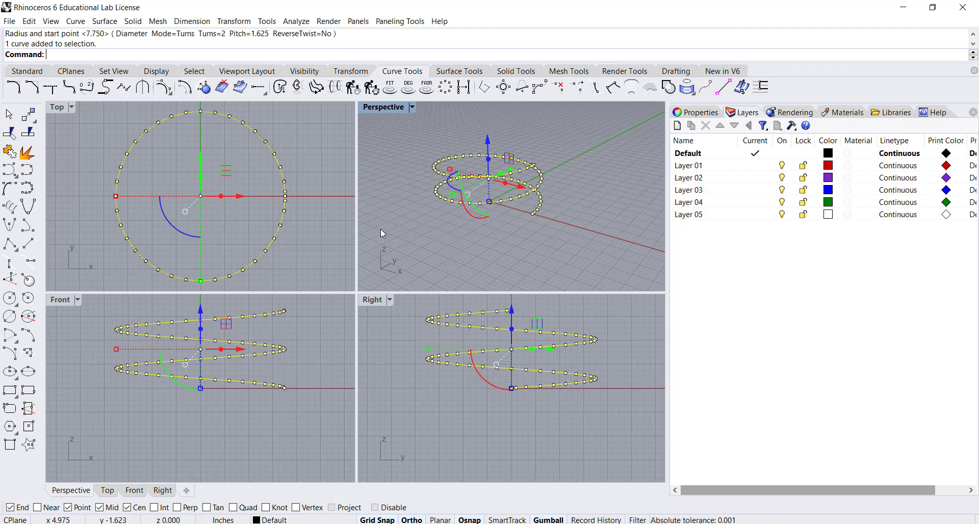
right_drag(469, 217, 455, 252)
scroll(495, 212, up, 4)
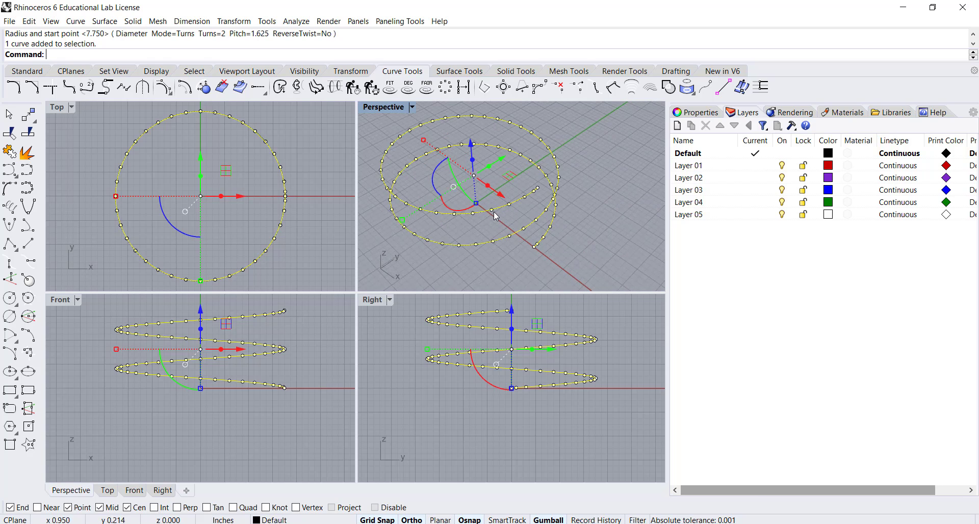
scroll(493, 217, up, 6)
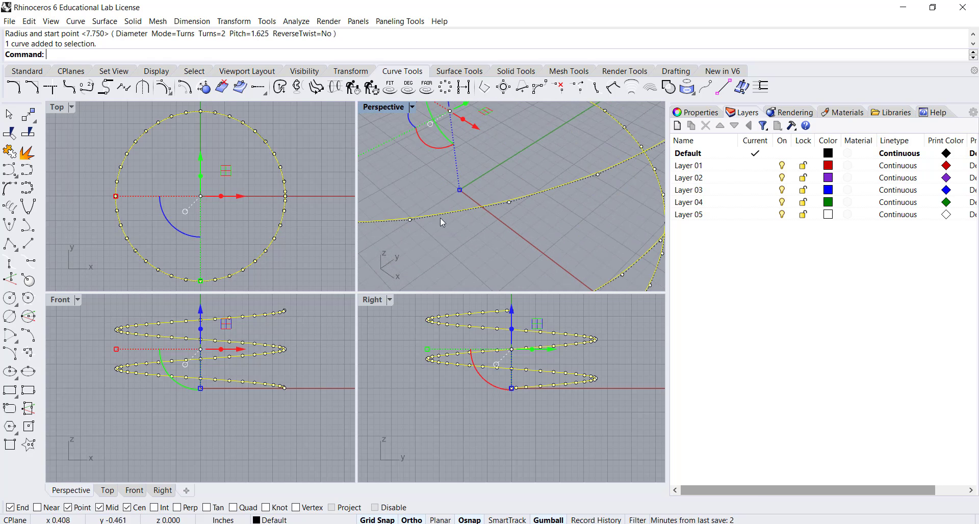
scroll(418, 219, up, 2)
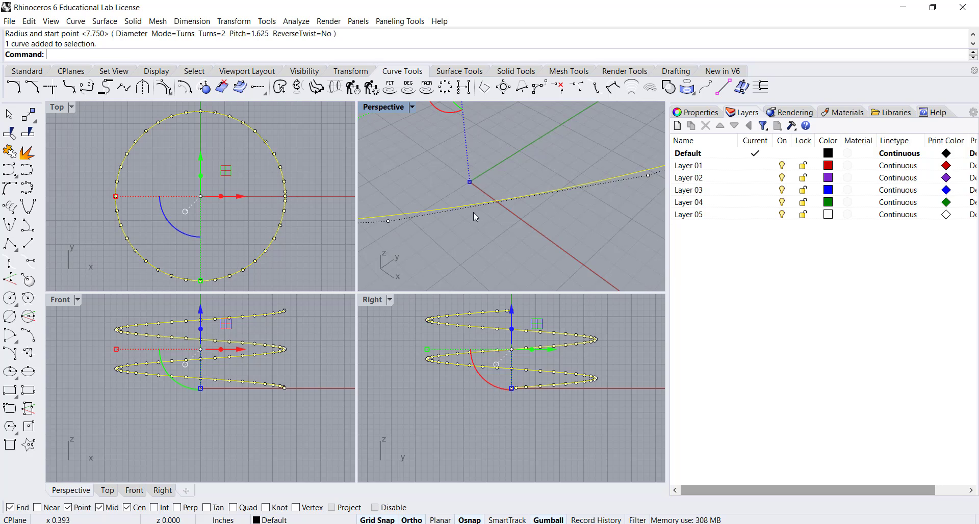
scroll(558, 198, down, 6)
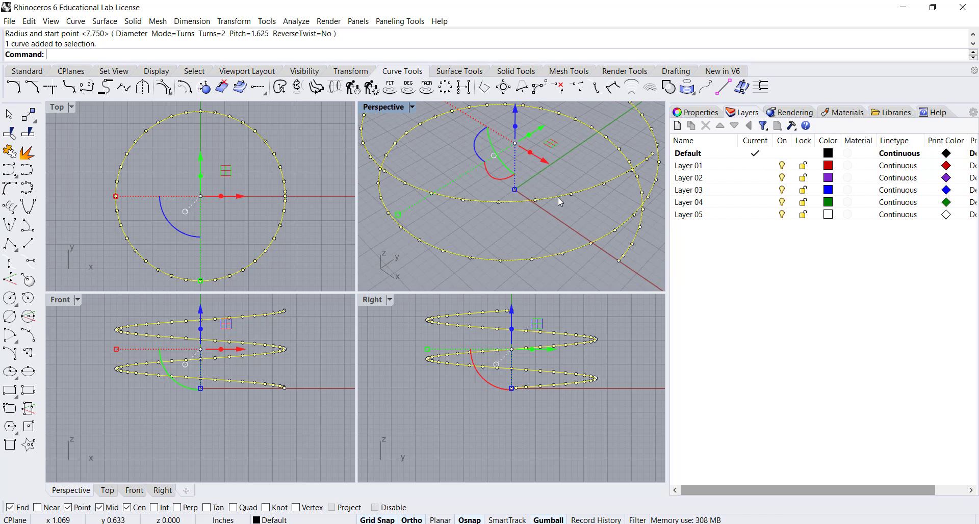
scroll(528, 198, down, 3)
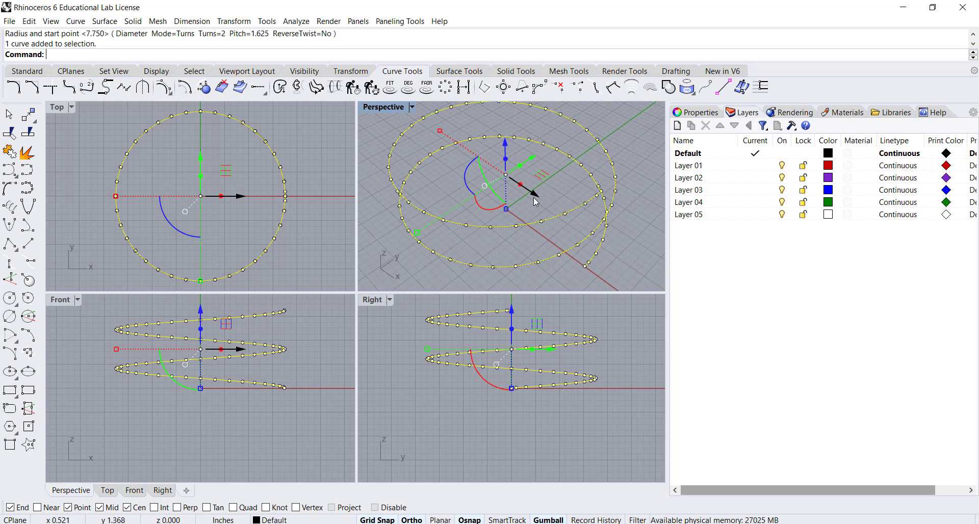
right_drag(519, 210, 520, 190)
click(620, 165)
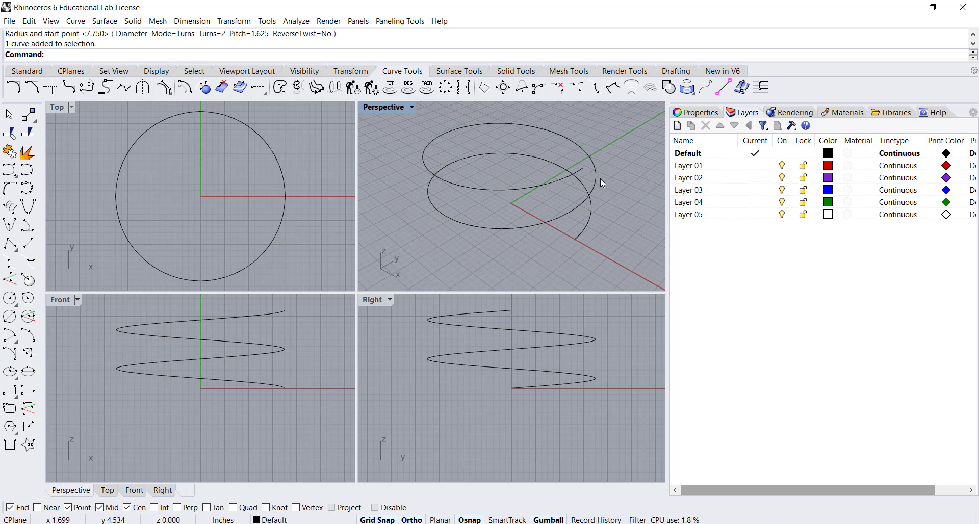
shift+right_drag(595, 187, 521, 179)
scroll(522, 178, down, 3)
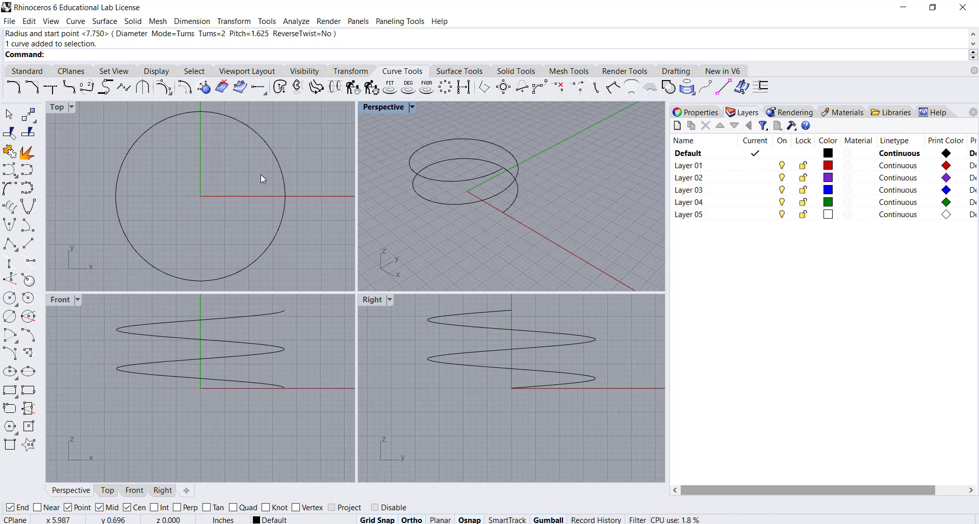
With Ortho off, draw a diagonal line beside the helix in the Top view, crossing the X axis.
click(30, 244)
scroll(186, 211, down, 3)
scroll(172, 209, down, 2)
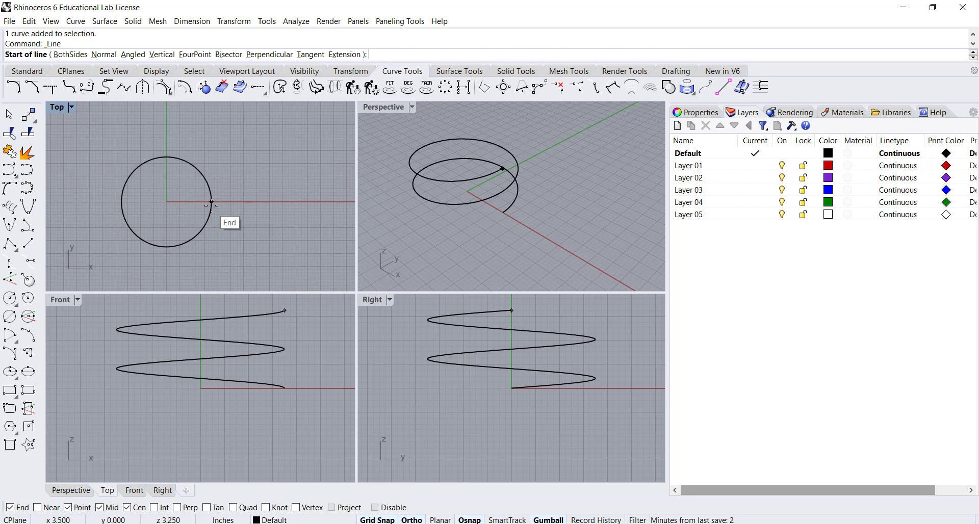
right_drag(213, 203, 163, 200)
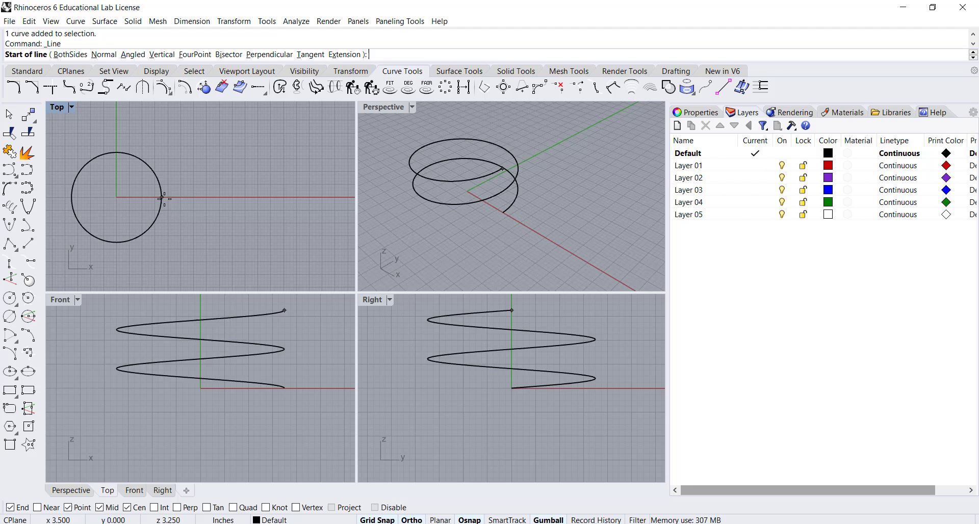
click(181, 232)
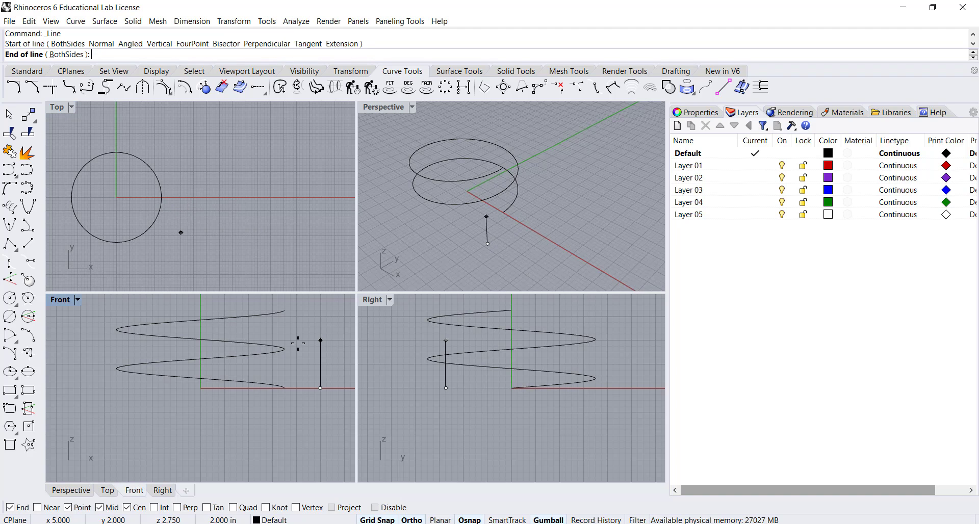
click(412, 520)
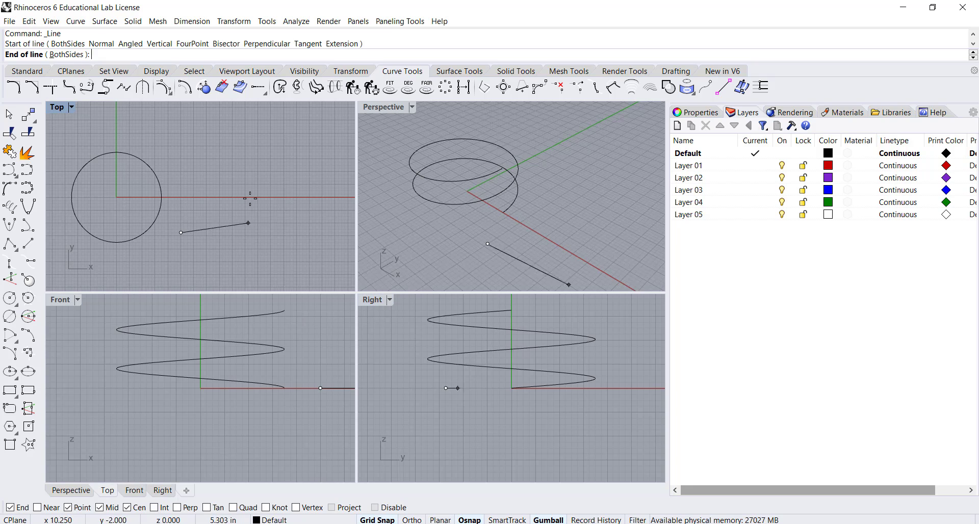
click(258, 159)
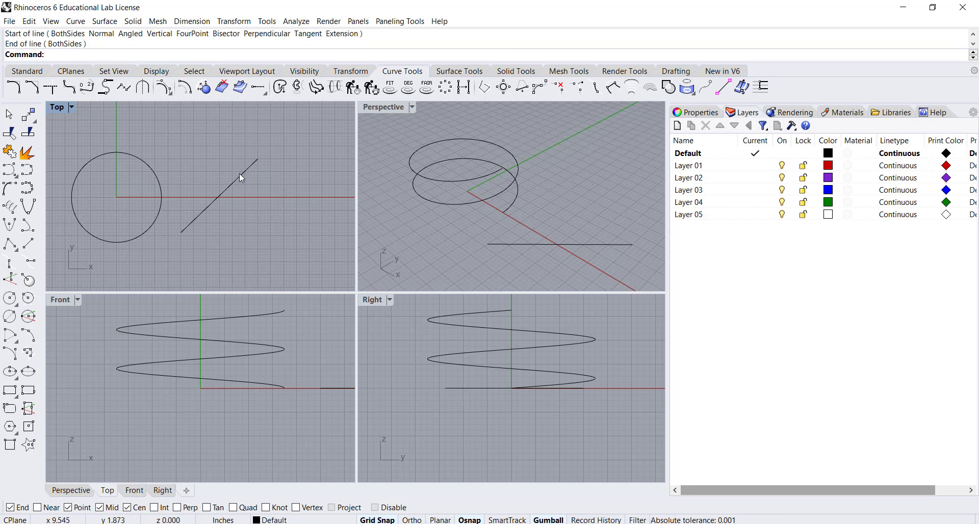
Raise the diagonal line's far end point straight up along Z so the line slopes off the construction plane.
click(240, 176)
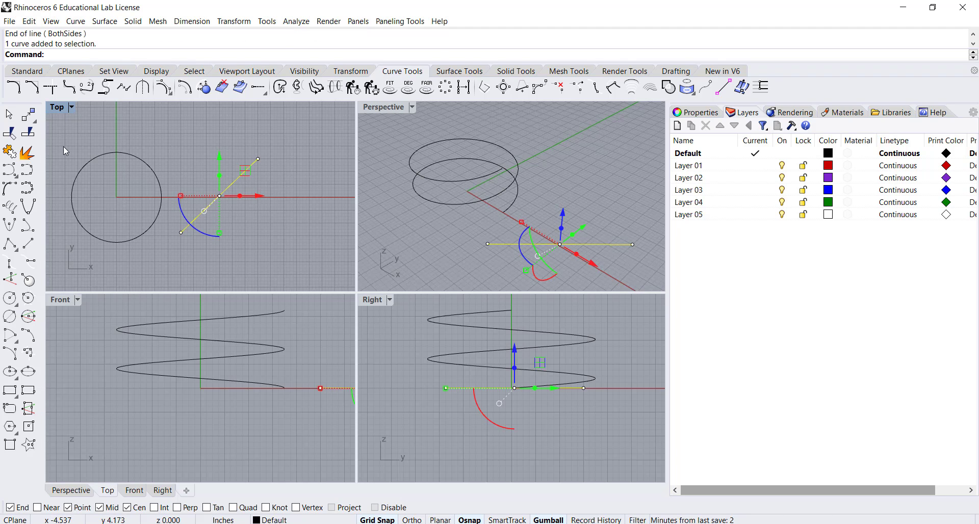
click(258, 158)
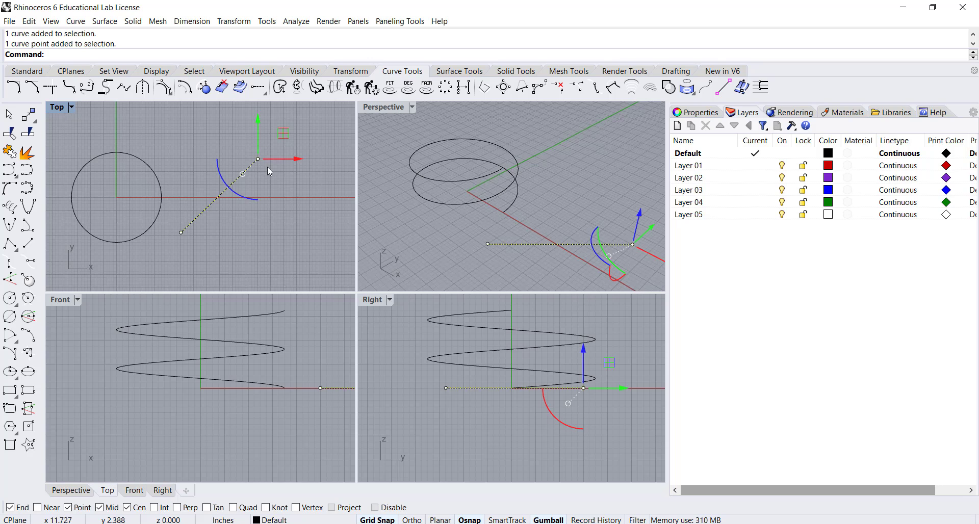
shift+right_drag(554, 226, 497, 213)
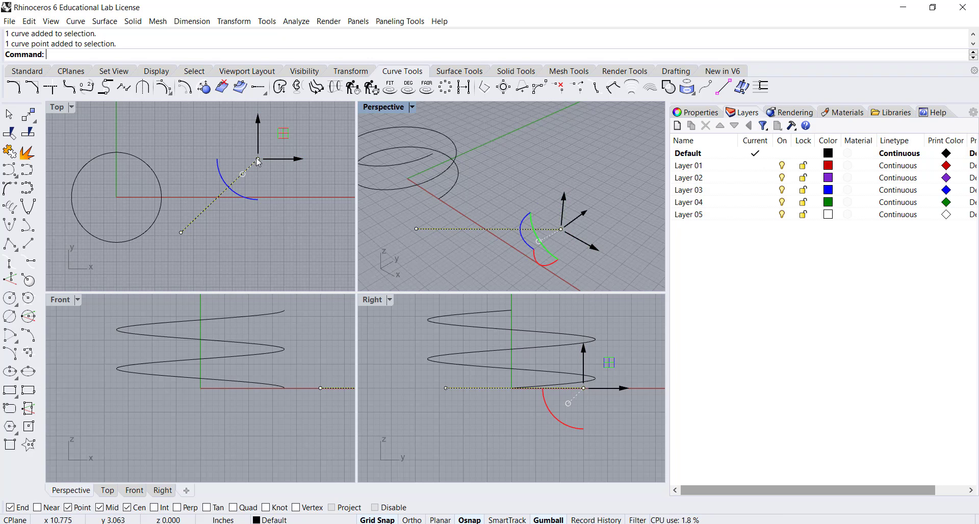
right_drag(508, 215, 585, 185)
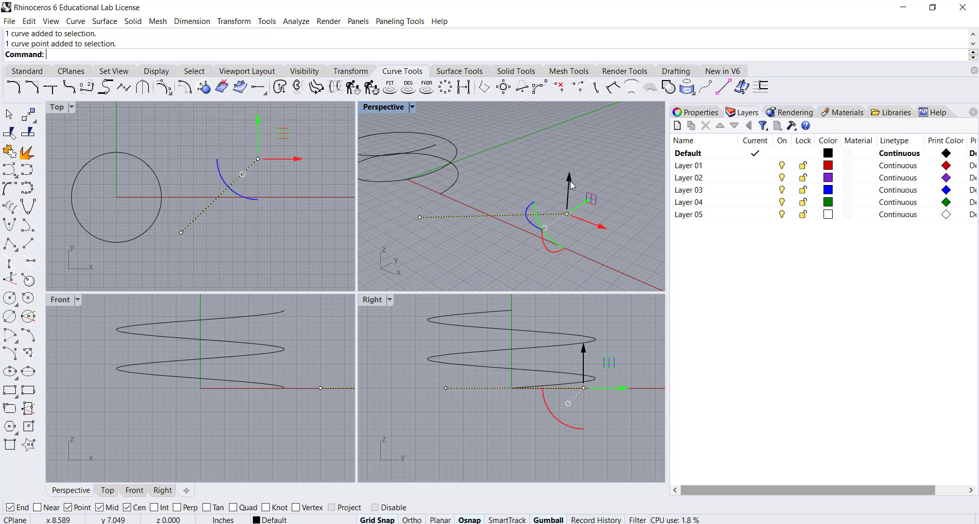
drag(572, 186, 563, 120)
click(555, 233)
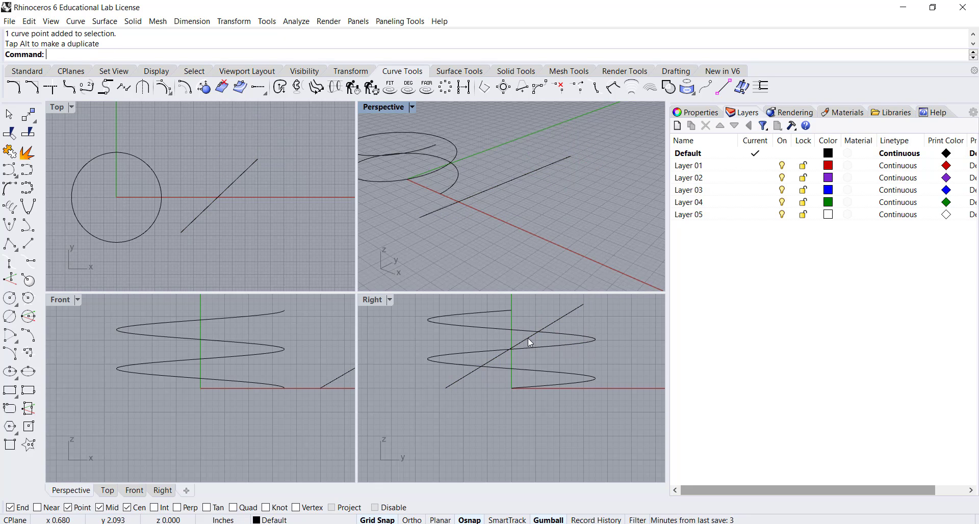
right_drag(528, 338, 535, 358)
click(564, 341)
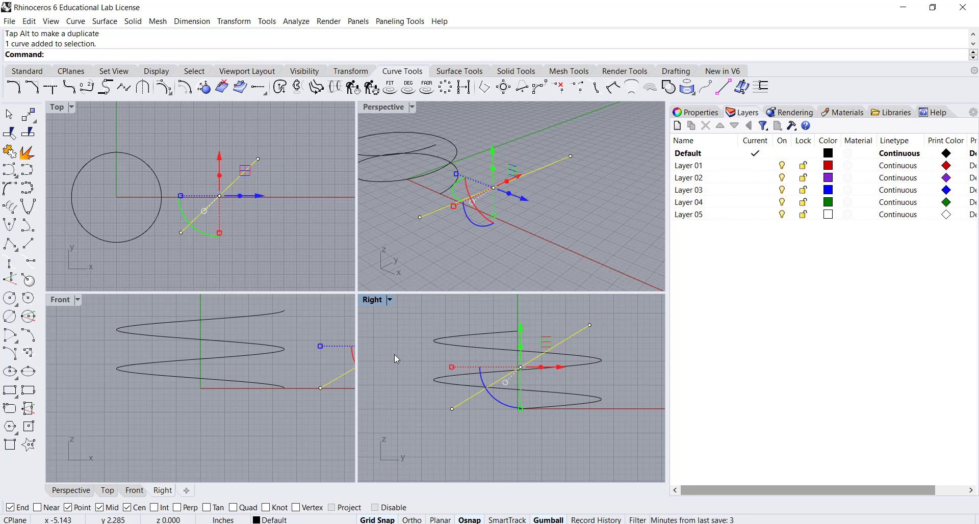
right_drag(287, 368, 208, 384)
scroll(240, 377, down, 2)
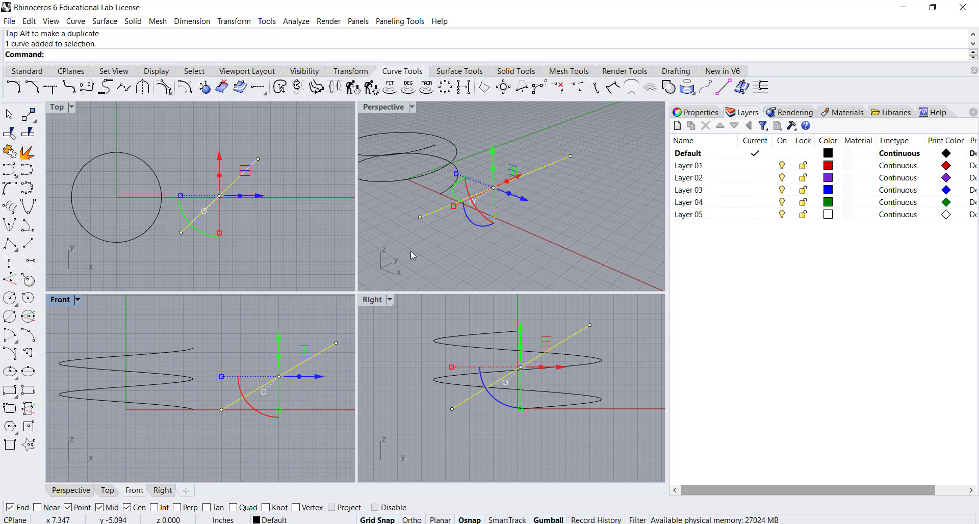
right_drag(441, 243, 510, 210)
click(492, 234)
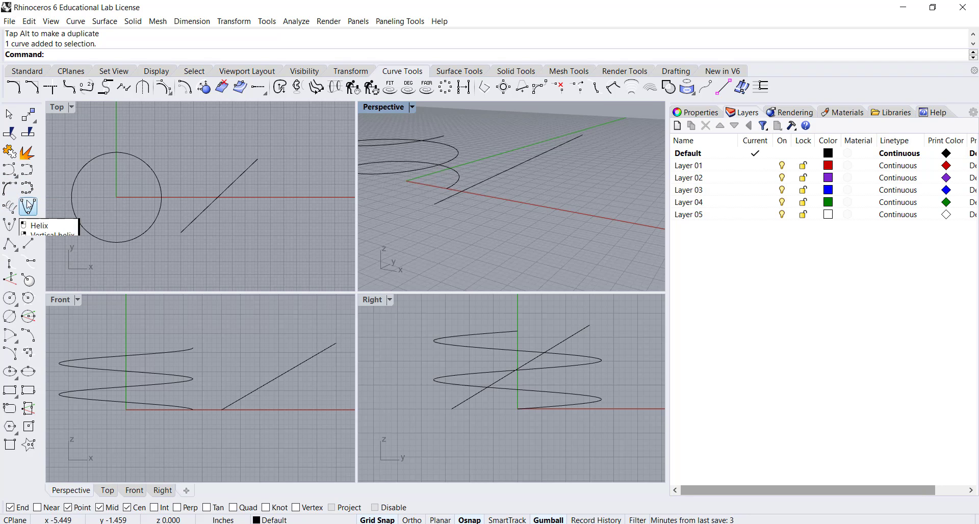
Draw a degree-3 control point curve with four points, arching over the X axis beyond the line in the Top view, and select it.
click(11, 173)
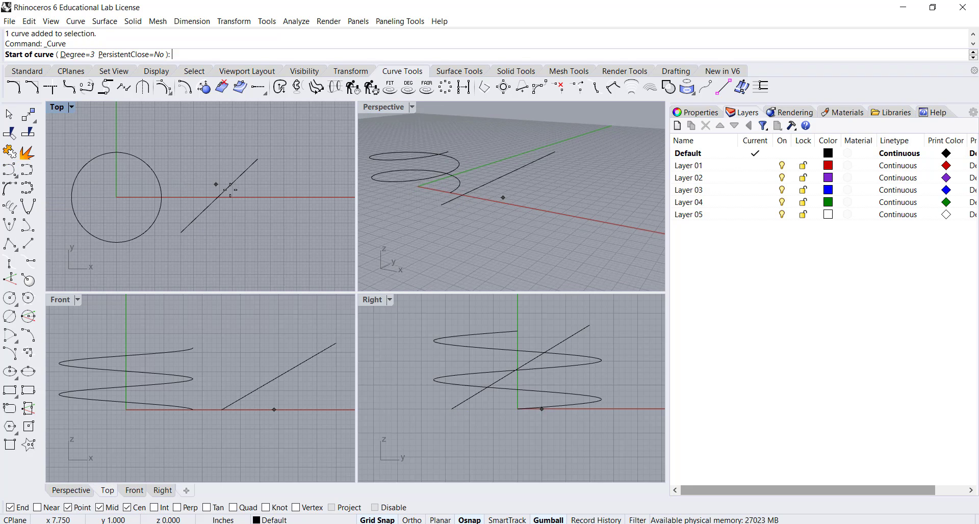
right_drag(232, 190, 200, 186)
scroll(189, 192, down, 4)
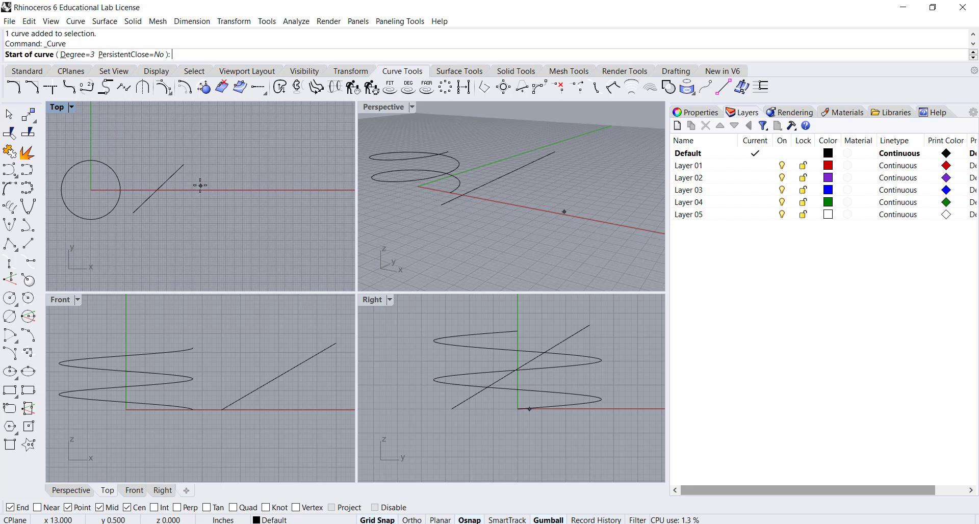
click(199, 213)
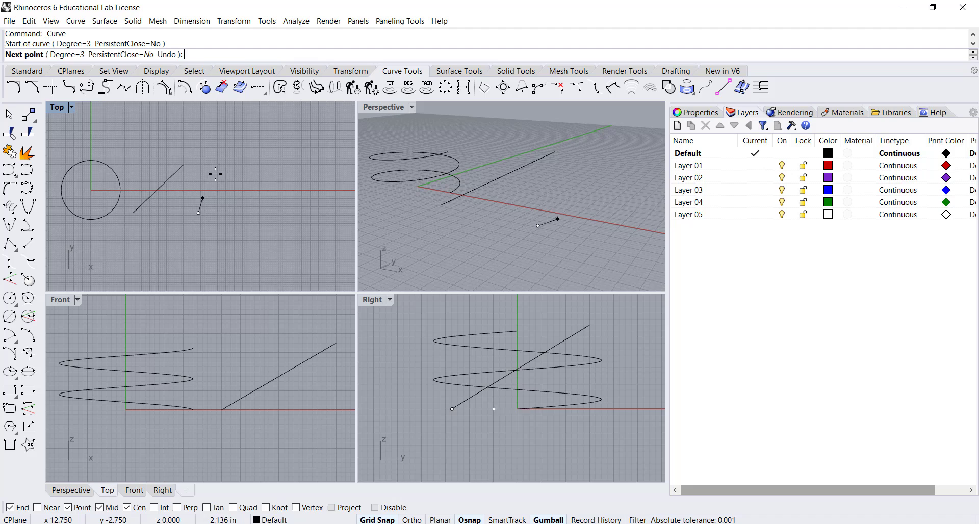
click(227, 147)
click(271, 147)
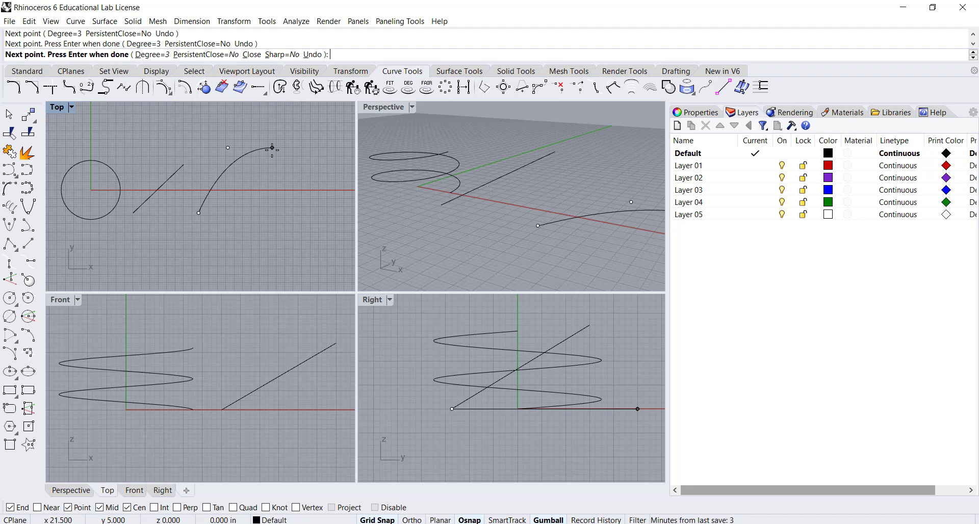
click(301, 210)
key(Return)
click(288, 186)
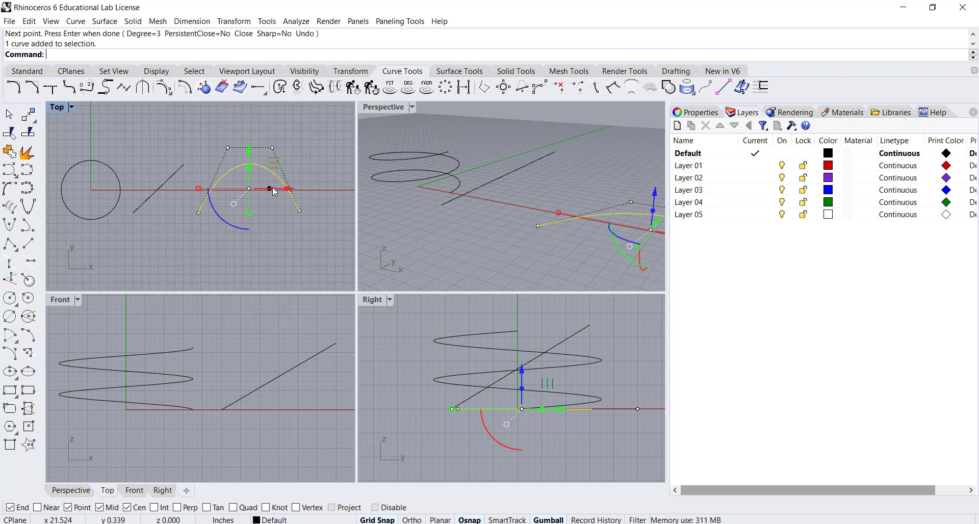
click(294, 166)
click(277, 176)
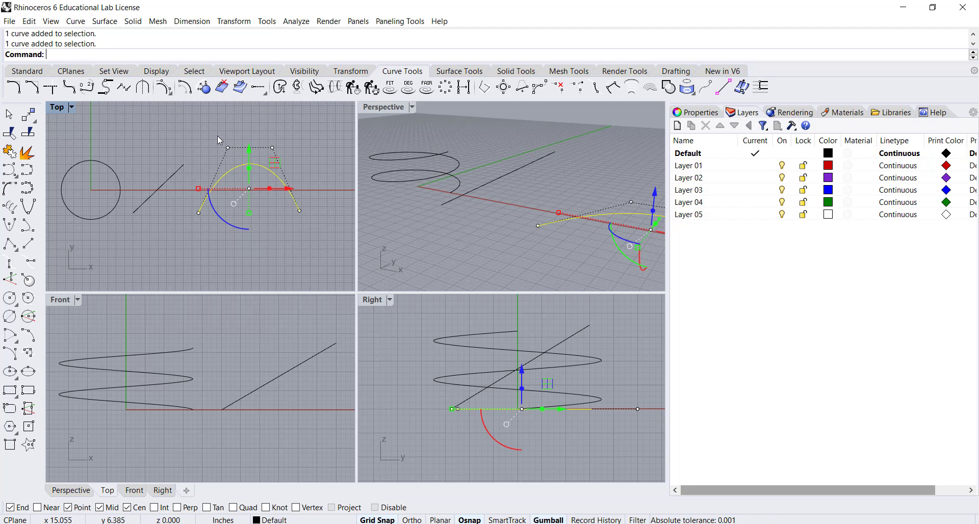
Raise the control point curve's two middle control points together straight up along Z in the Perspective view, well above the construction plane.
drag(217, 136, 292, 158)
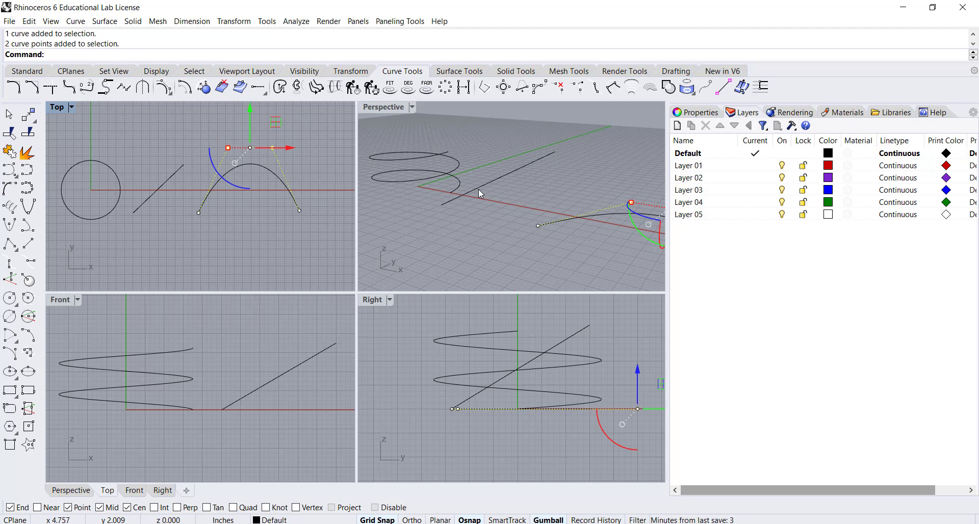
shift+right_drag(542, 209, 460, 208)
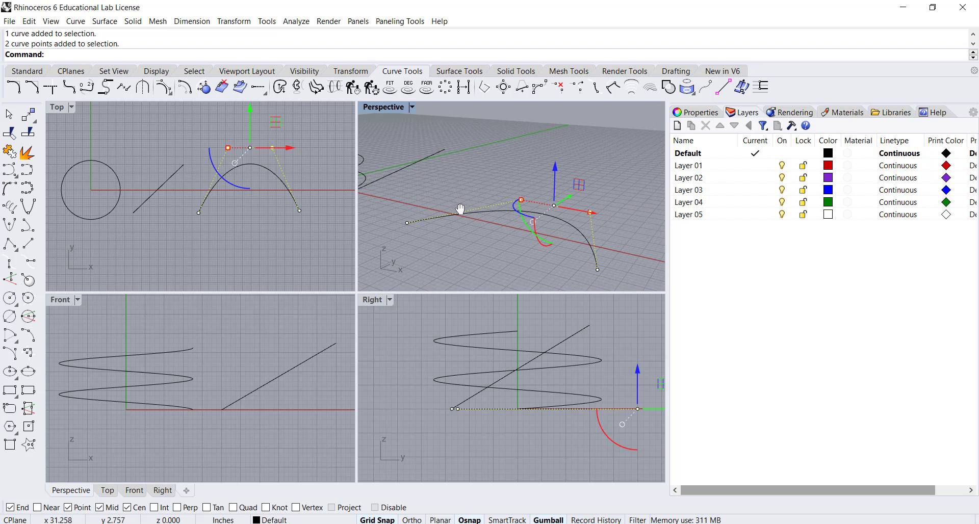
scroll(506, 201, down, 3)
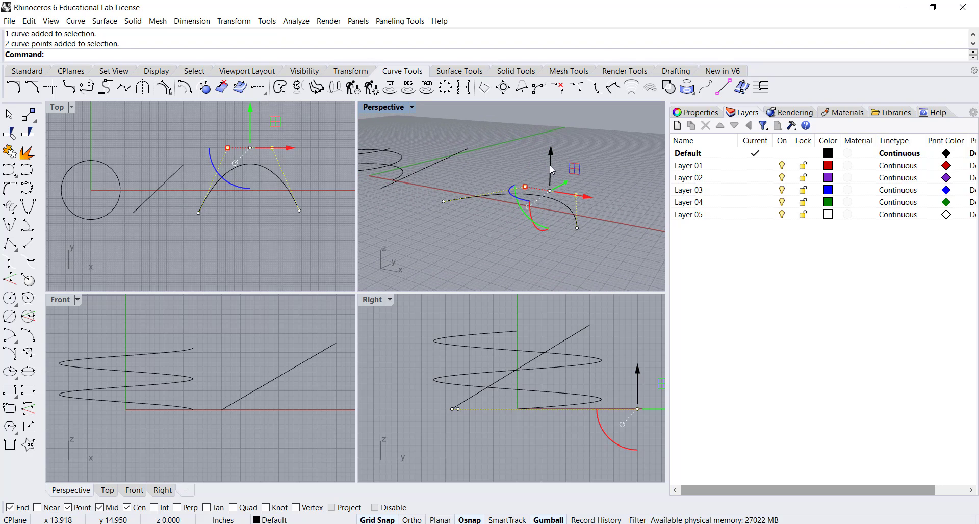
drag(552, 173, 554, 116)
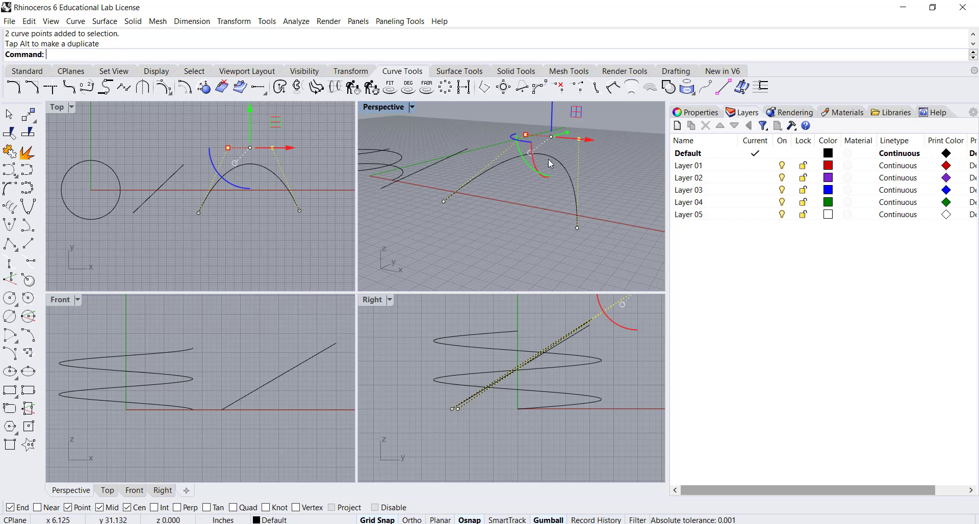
Raise the curve's end point farthest from the sloped line straight up along Z to make a non-planar 3D curve, and clear the selection.
right_drag(545, 202, 571, 211)
click(546, 229)
click(554, 220)
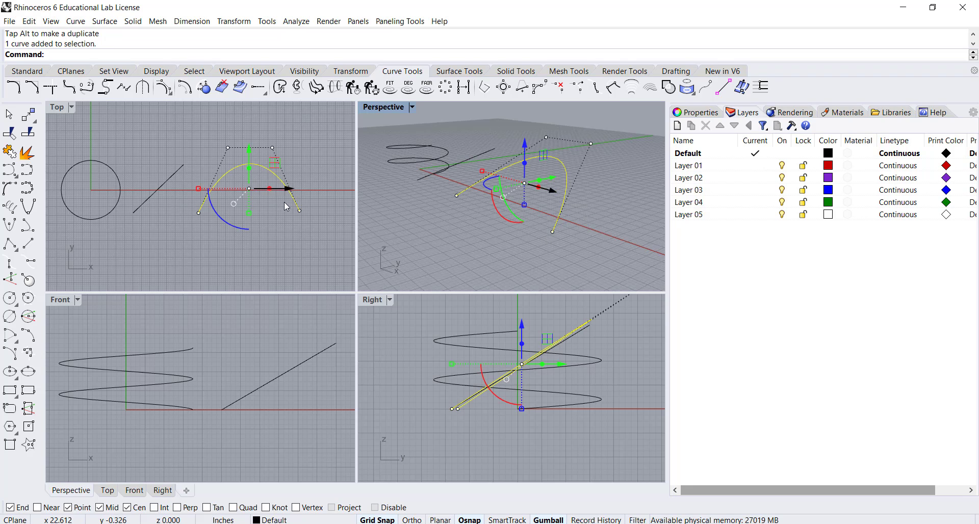
drag(567, 227, 574, 219)
right_drag(574, 206, 571, 219)
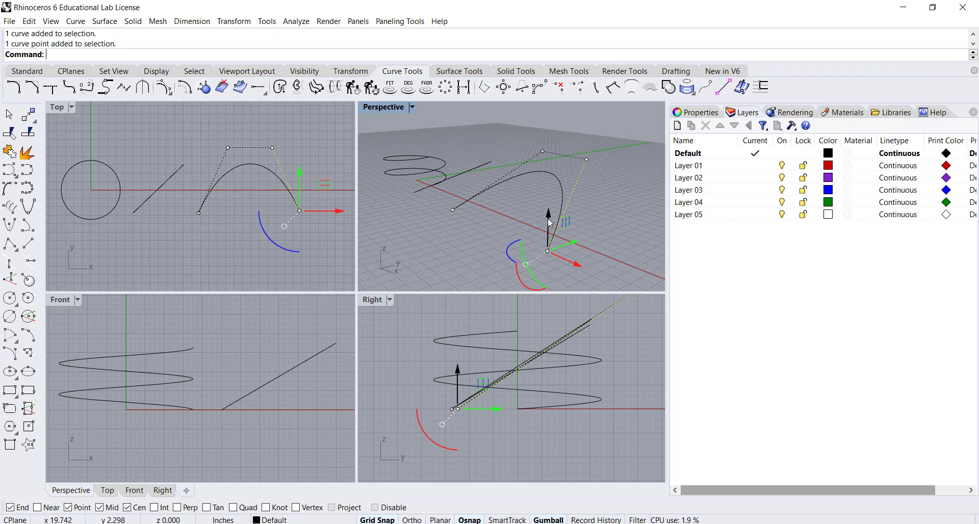
drag(548, 218, 522, 149)
right_drag(522, 149, 515, 184)
drag(530, 183, 528, 141)
key(Escape)
key(Escape)
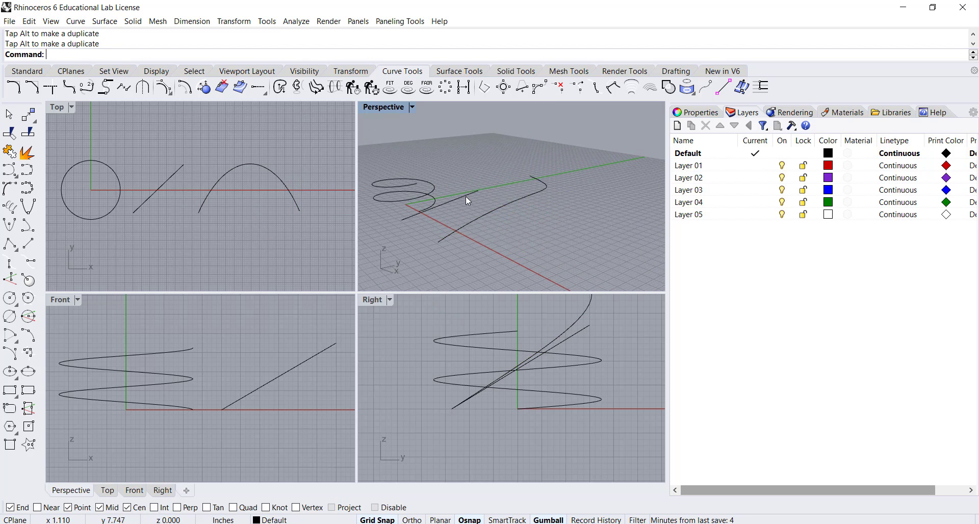
right_drag(467, 198, 516, 218)
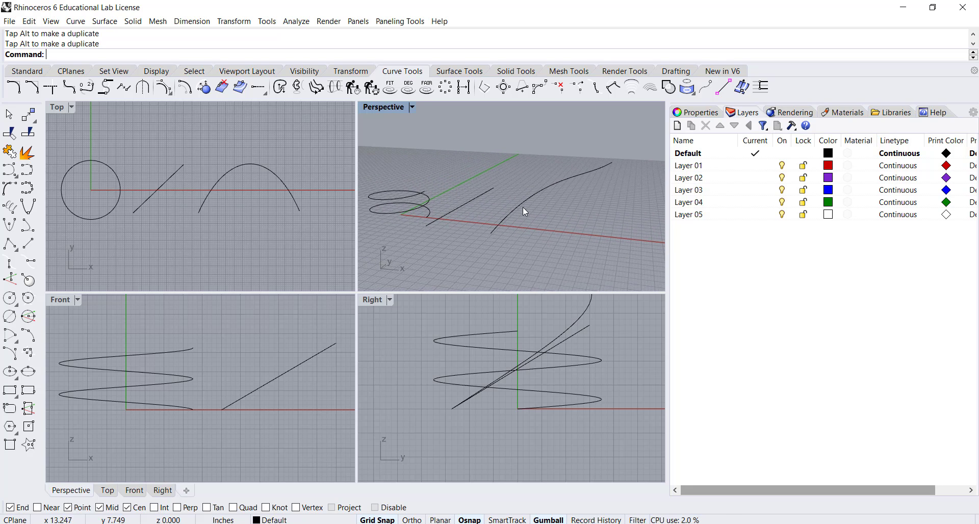
mouse_move(522, 206)
right_down()
mouse_move(531, 204)
mouse_move(515, 207)
right_up()
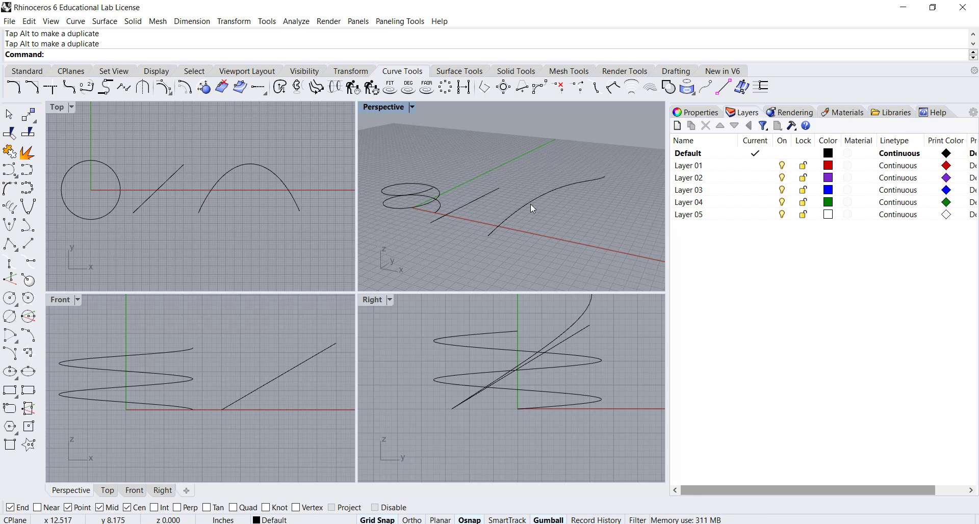
shift+right_drag(530, 203, 537, 201)
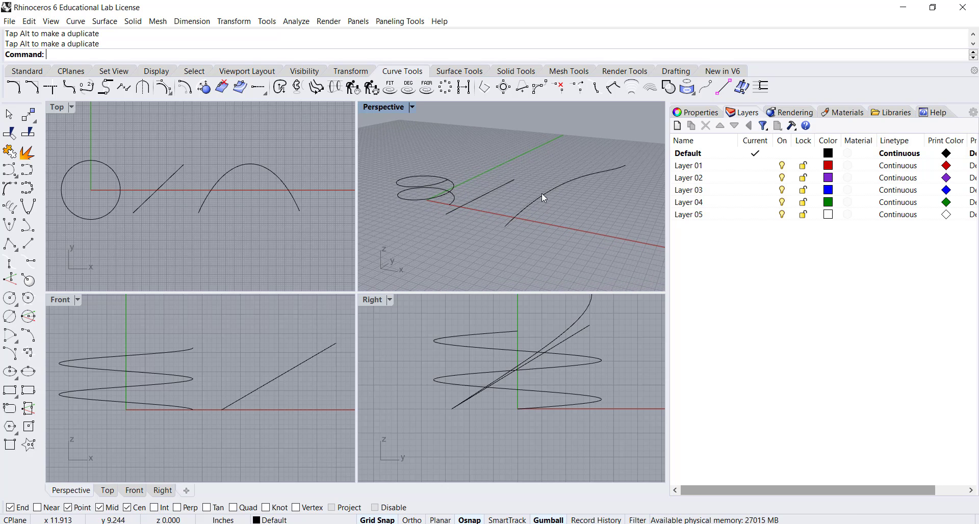